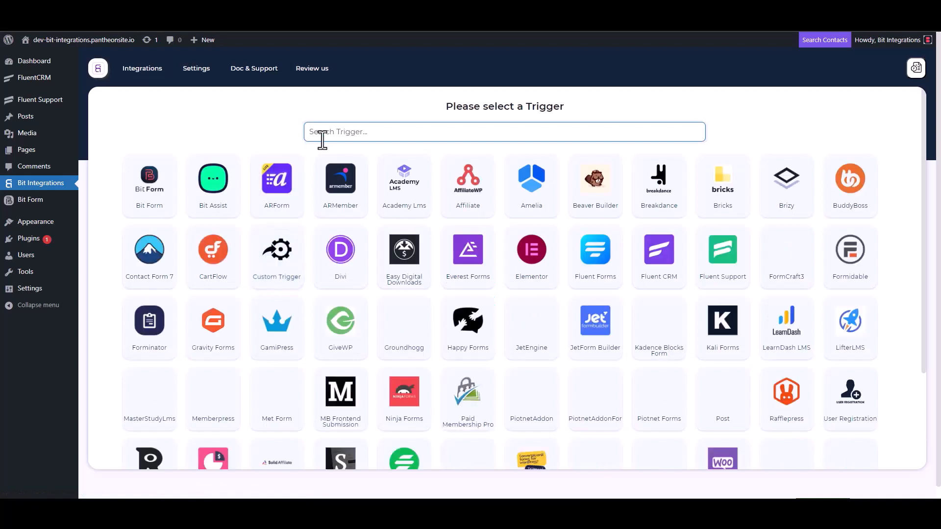
- Choose Fluent Support as the trigger, copy its webhook URL, and start fetching sample data
{"action": "left_click", "coordinate": [723, 269]}
{"action": "left_click", "coordinate": [669, 237]}
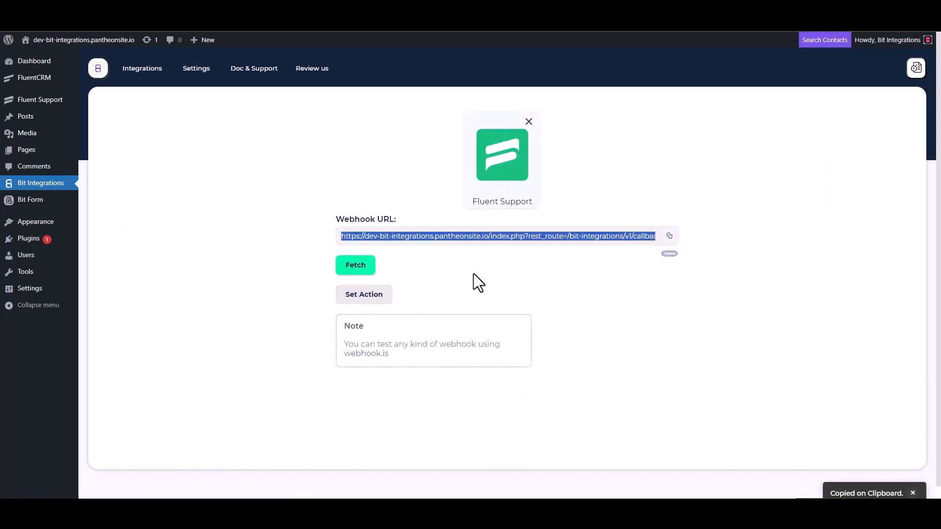
{"action": "left_click", "coordinate": [355, 267]}
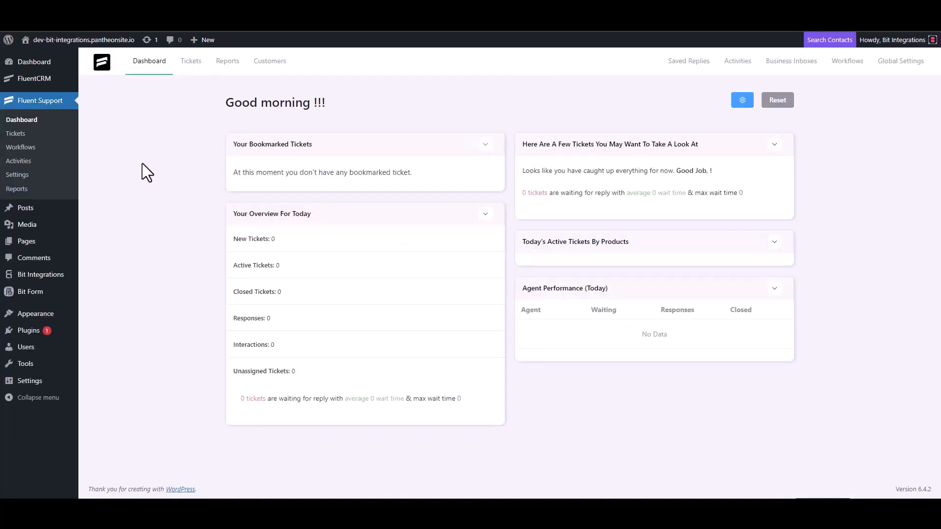
- Add a new automatic Fluent Support workflow named 'Bit Integrations' and continue to its editor
{"action": "left_click", "coordinate": [33, 148]}
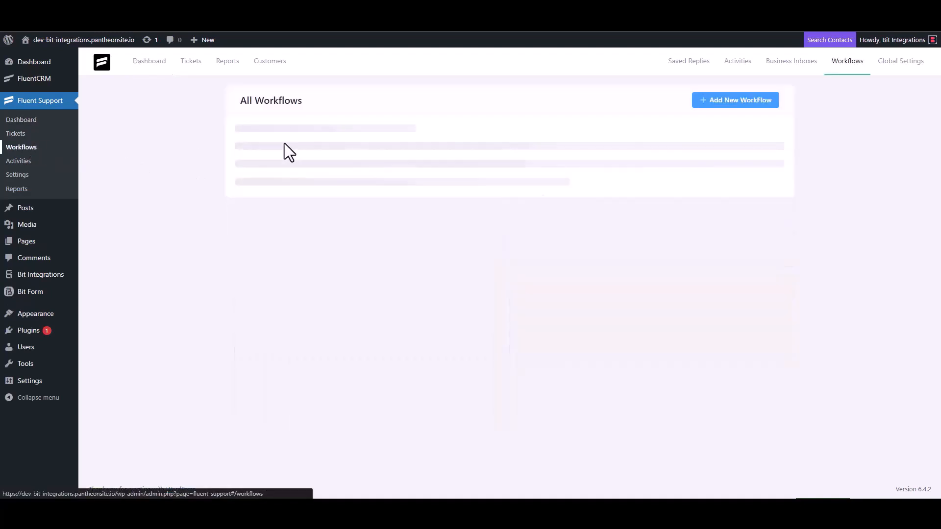
{"action": "left_click", "coordinate": [722, 101]}
{"action": "left_click", "coordinate": [284, 117]}
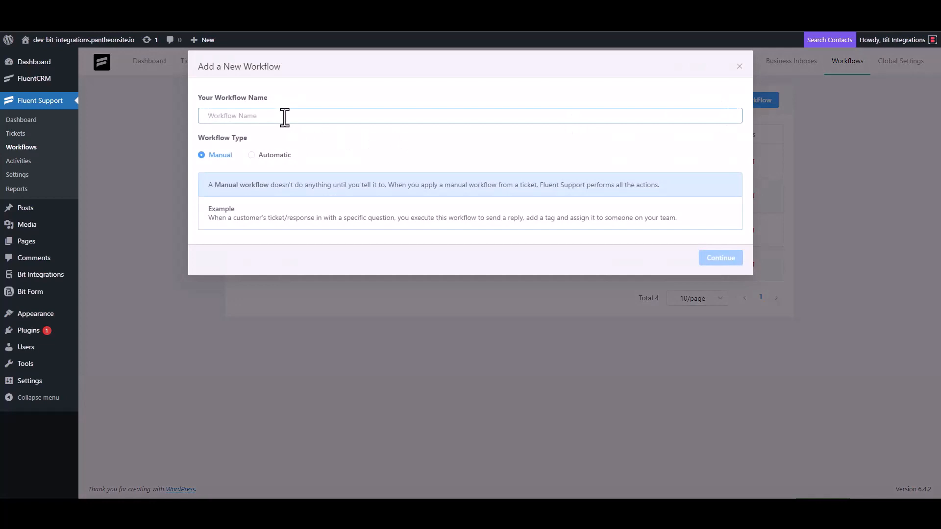
{"action": "type", "text": "Bit"}
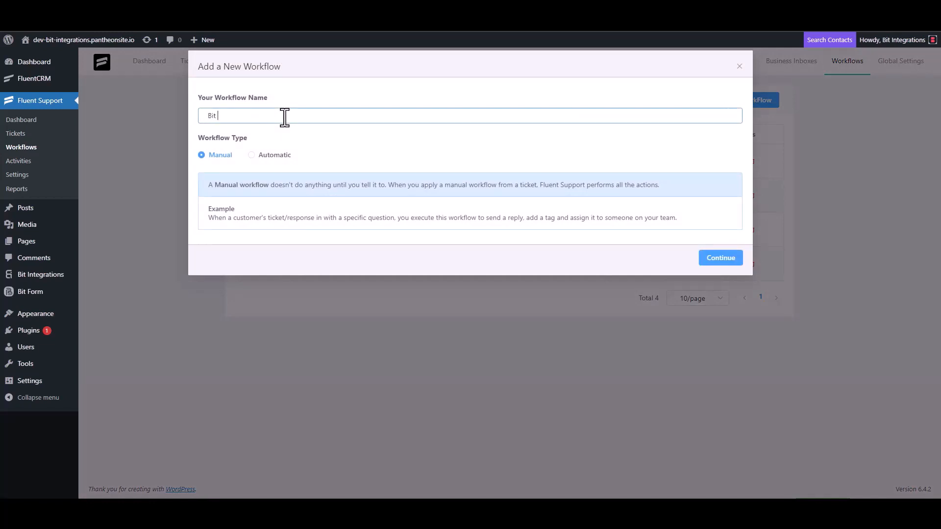
{"action": "type", "text": " Integrations"}
{"action": "left_click", "coordinate": [267, 156]}
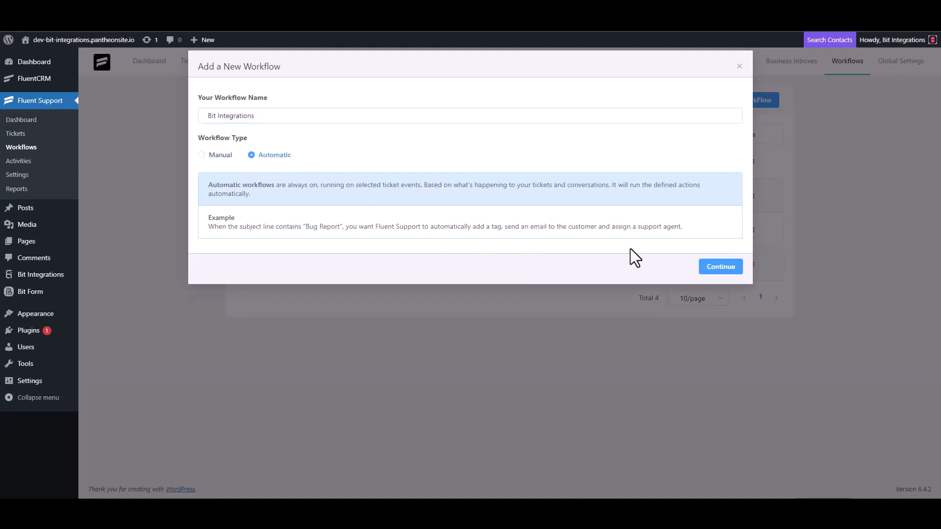
{"action": "left_click", "coordinate": [718, 268]}
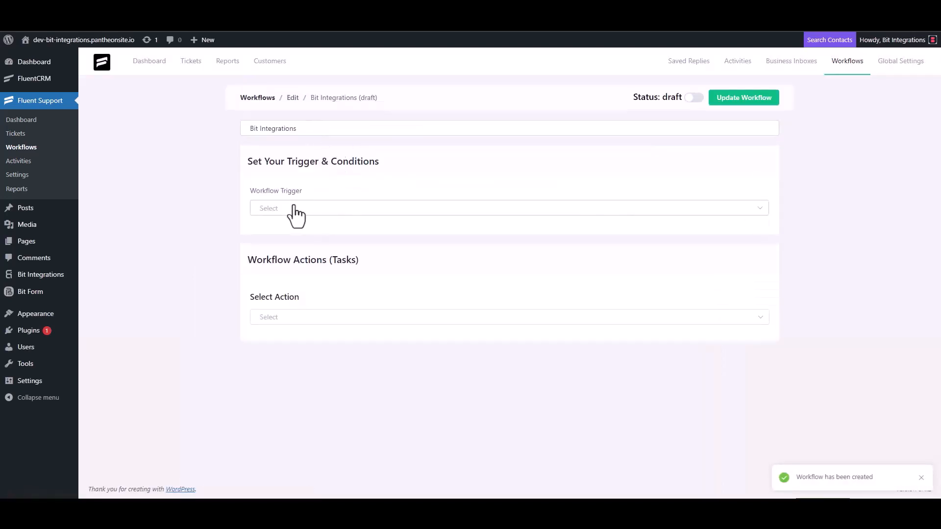
- Trigger the workflow On Ticket Creation with an outgoing webhook action to the pasted URL
{"action": "left_click", "coordinate": [294, 209]}
{"action": "left_click", "coordinate": [290, 234]}
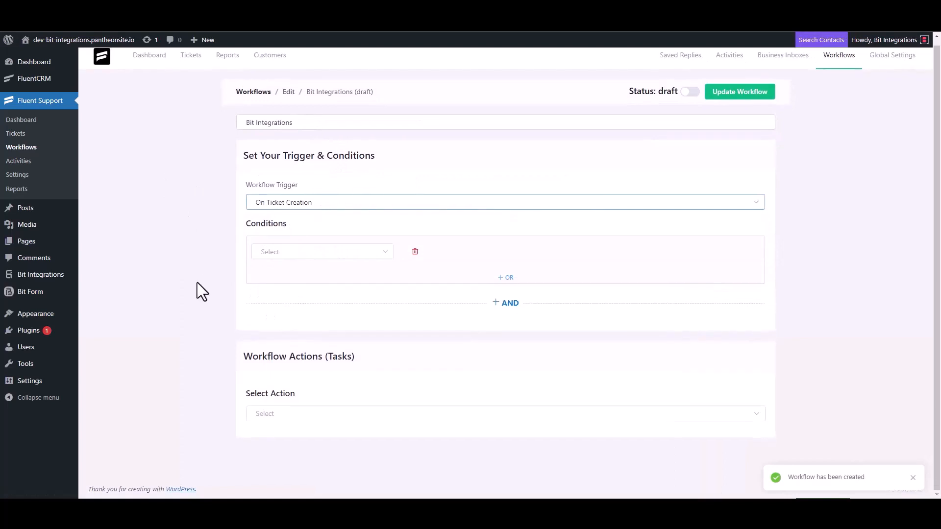
{"action": "left_click", "coordinate": [272, 411]}
{"action": "scroll", "coordinate": [294, 334], "scroll_direction": "down", "scroll_amount": 5}
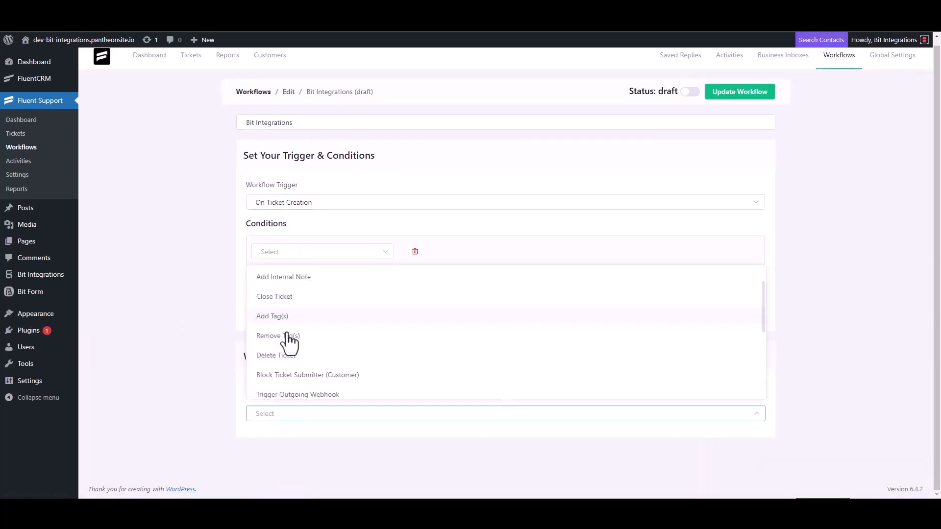
{"action": "left_click", "coordinate": [321, 277]}
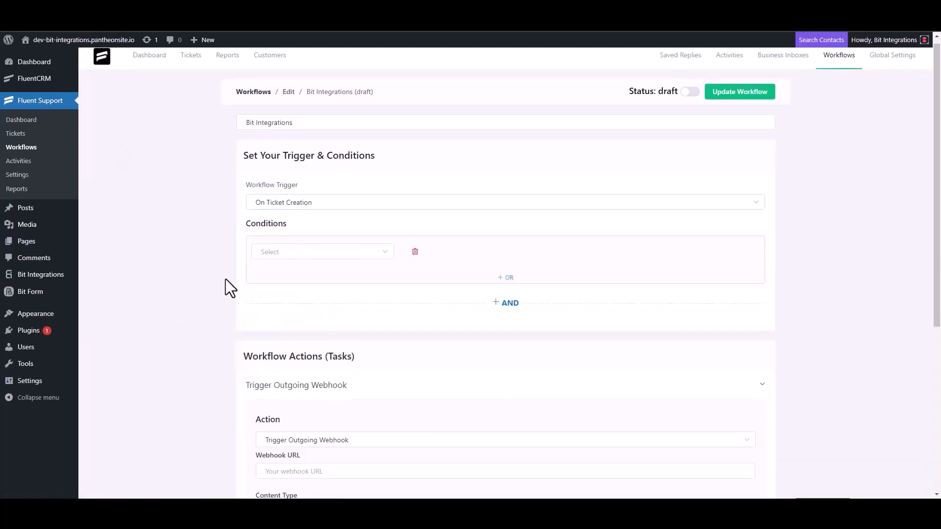
{"action": "scroll", "coordinate": [226, 278], "scroll_direction": "down", "scroll_amount": 4}
{"action": "left_click", "coordinate": [318, 277]}
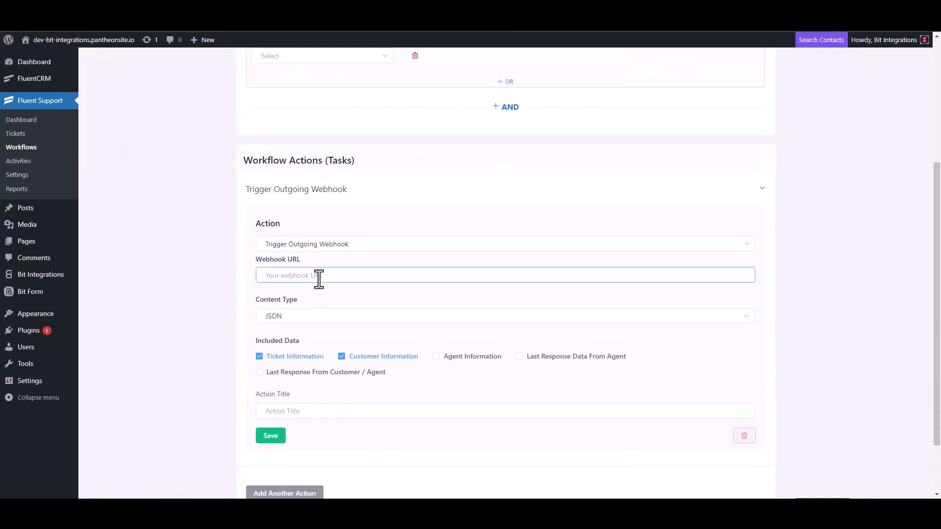
{"action": "key", "text": "ctrl+v"}
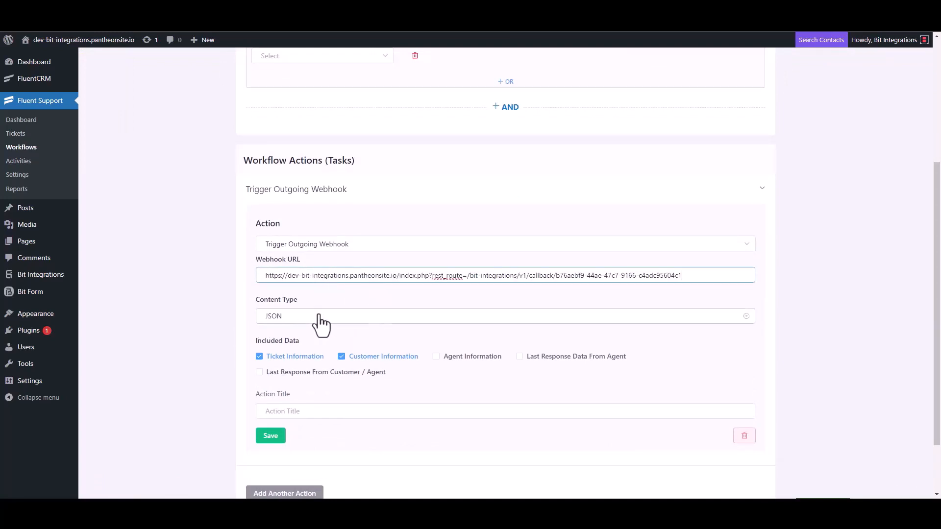
- Title the webhook action 'Bit Integrations', save it, and publish the workflow
{"action": "scroll", "coordinate": [319, 323], "scroll_direction": "down", "scroll_amount": 2}
{"action": "left_click", "coordinate": [294, 338]}
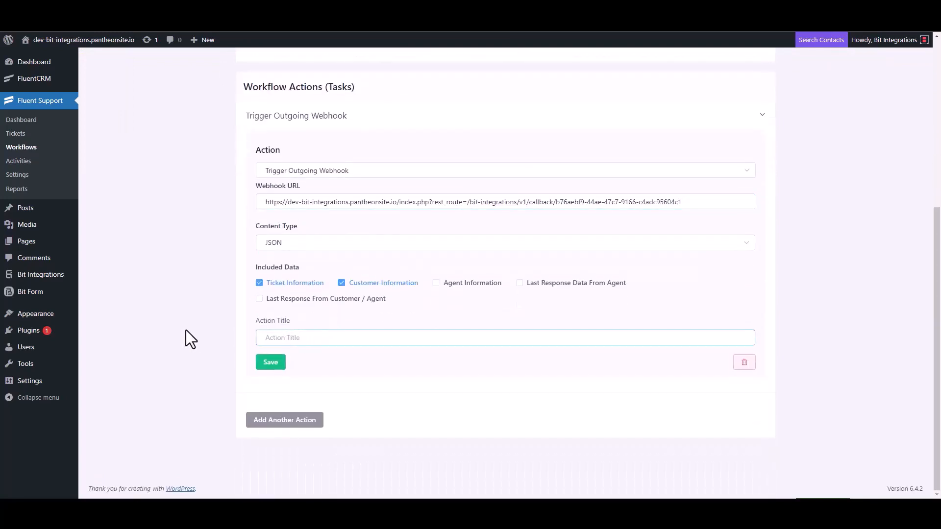
{"action": "type", "text": "Bit Integrations"}
{"action": "left_click", "coordinate": [270, 363]}
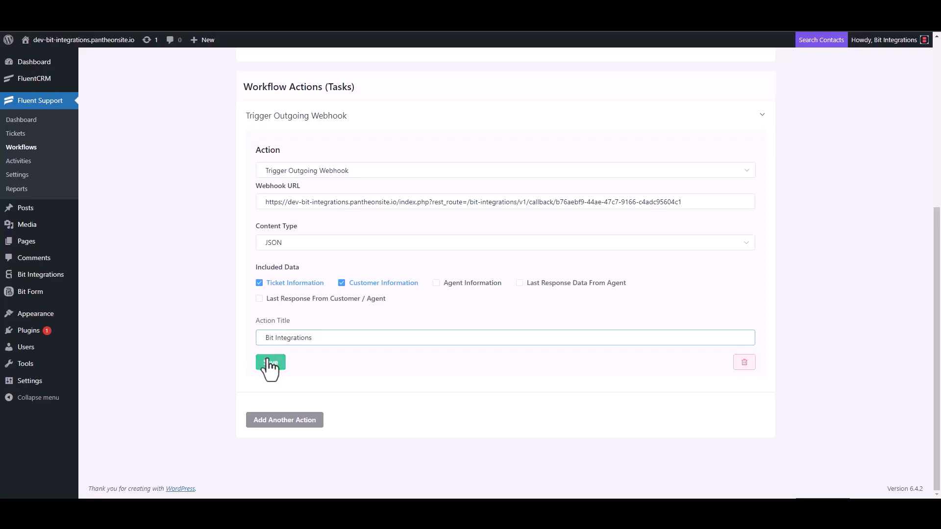
{"action": "left_click", "coordinate": [689, 89]}
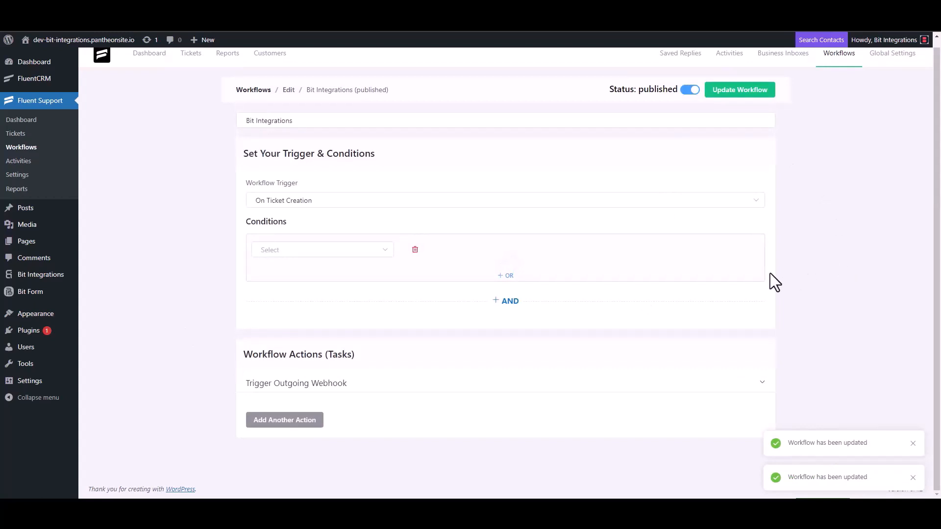
- Start a new ticket for a newly created contact with first name 'test' and their e-mail
{"action": "left_click", "coordinate": [24, 137]}
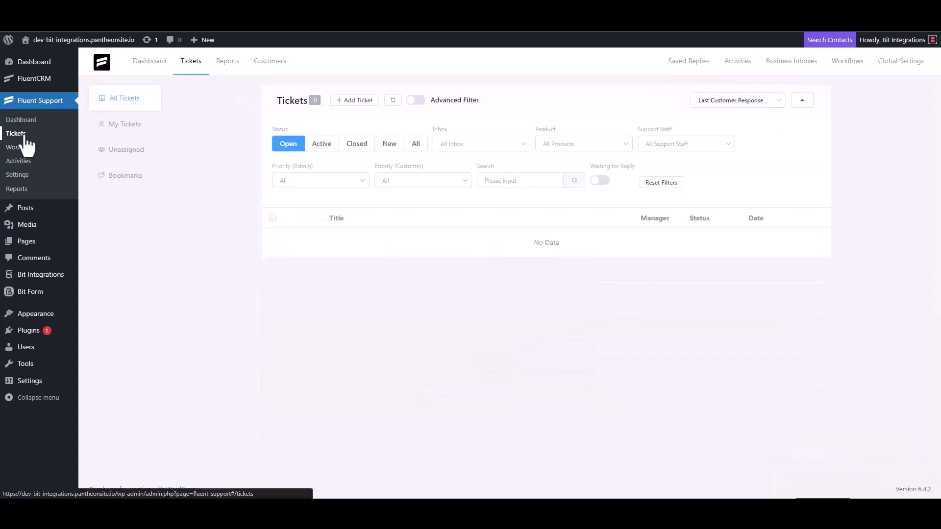
{"action": "left_click", "coordinate": [353, 101]}
{"action": "left_click", "coordinate": [385, 126]}
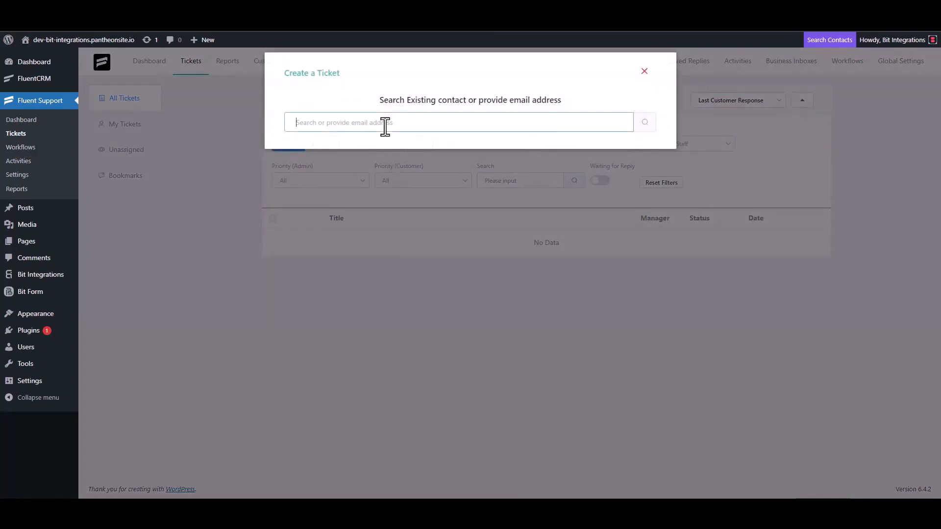
{"action": "type", "text": "test@gmail.com"}
{"action": "left_click", "coordinate": [645, 122]}
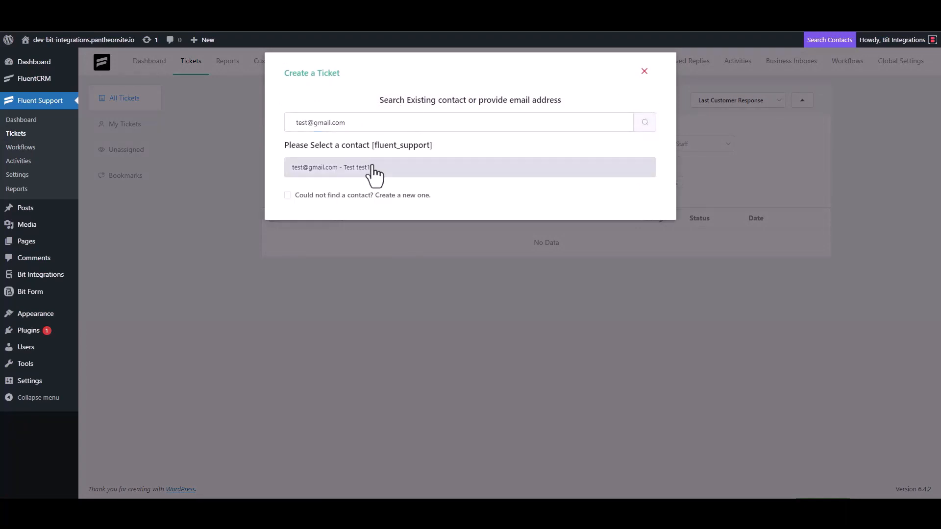
{"action": "left_click", "coordinate": [334, 195]}
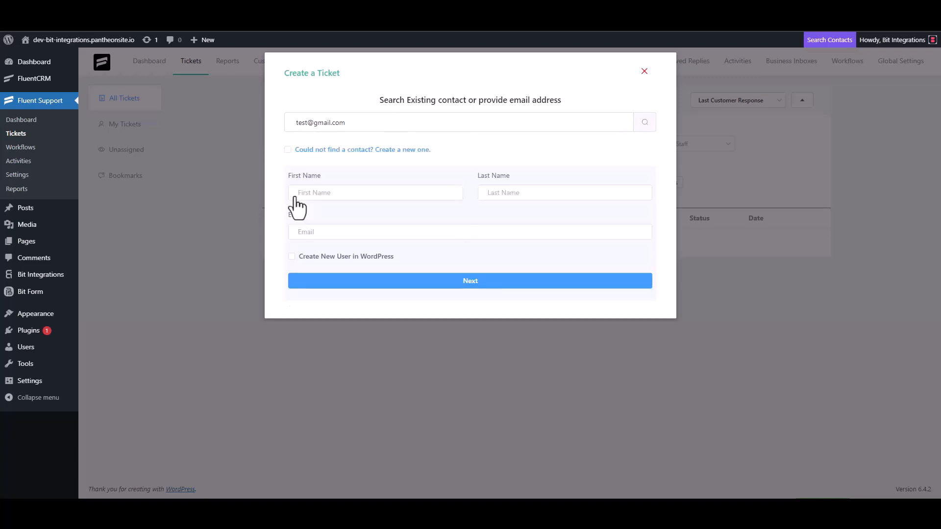
{"action": "left_click", "coordinate": [328, 195]}
{"action": "type", "text": "test3"}
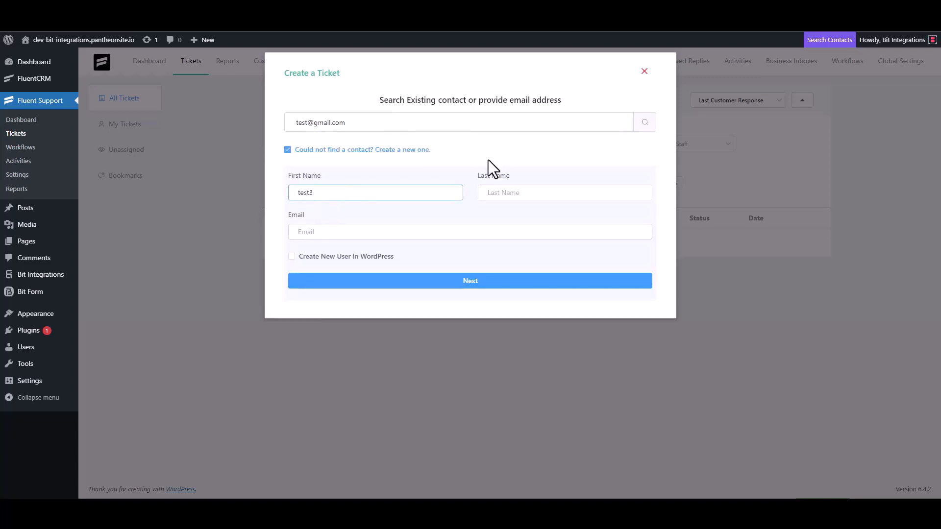
{"action": "left_click", "coordinate": [334, 234]}
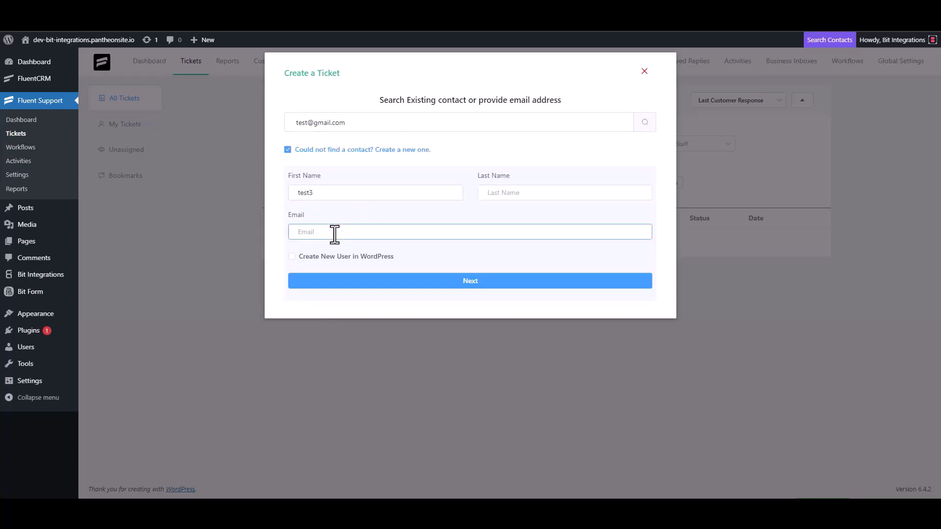
{"action": "type", "text": "test3@gmail.com"}
{"action": "left_click", "coordinate": [480, 281]}
- Enter 'test' as the ticket subject and details, then create the ticket
{"action": "left_click", "coordinate": [342, 176]}
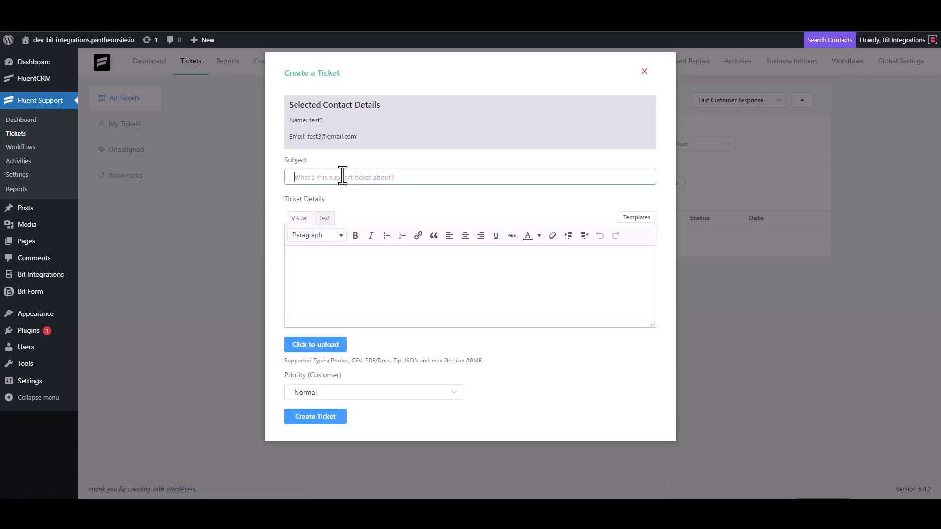
{"action": "type", "text": "test"}
{"action": "left_click", "coordinate": [332, 263]}
{"action": "type", "text": "test"}
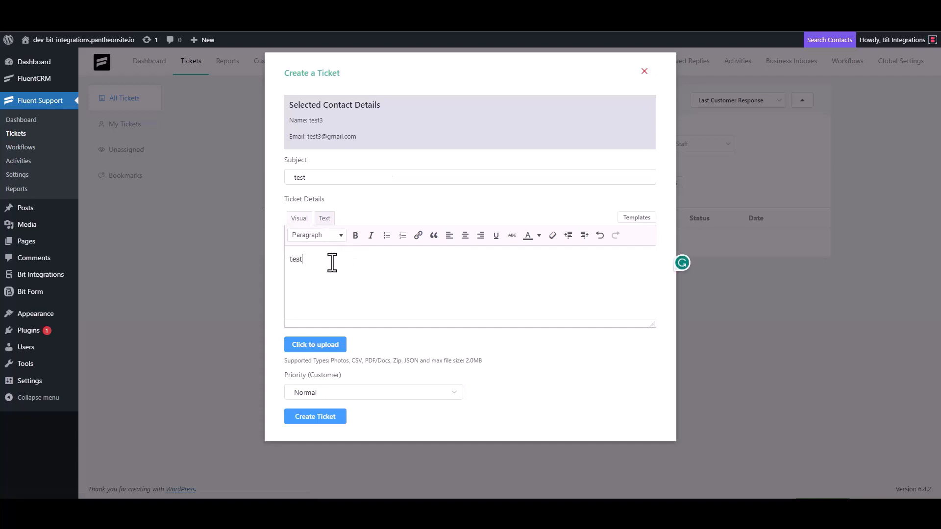
{"action": "left_click", "coordinate": [318, 415]}
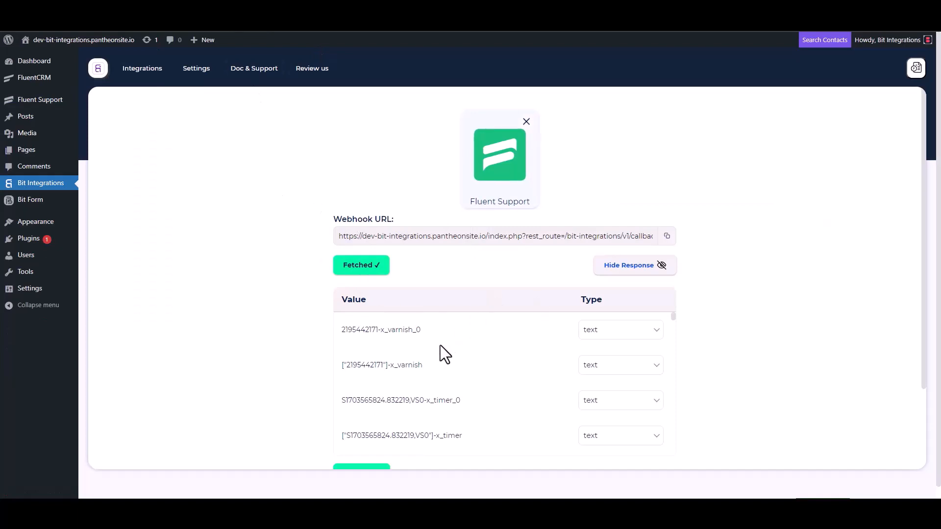
- Scroll through the fetched Fluent Support webhook fields and their types in Bit Integrations
{"action": "scroll", "coordinate": [437, 345], "scroll_direction": "down", "scroll_amount": 3}
{"action": "scroll", "coordinate": [306, 378], "scroll_direction": "down", "scroll_amount": 3}
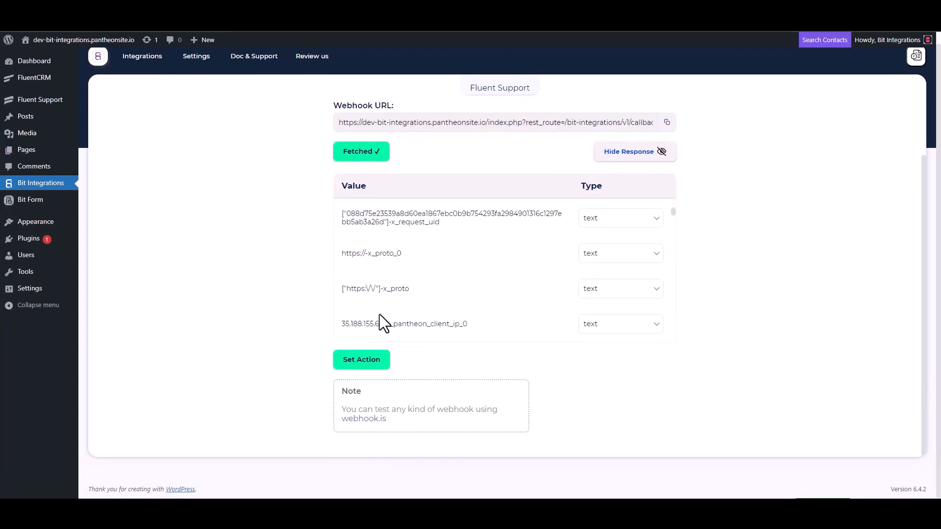
{"action": "scroll", "coordinate": [425, 264], "scroll_direction": "down", "scroll_amount": 5}
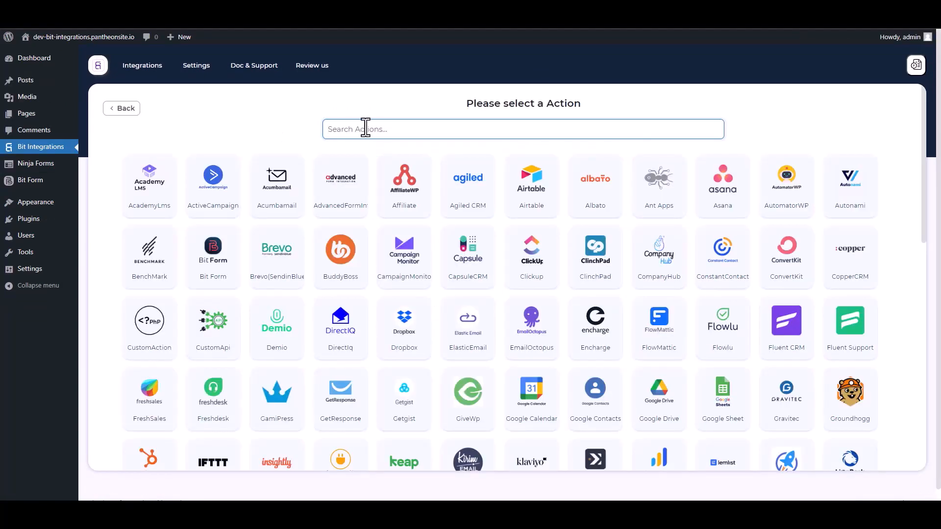
- Search for and select Bit Form as the integration action
{"action": "type", "text": "bit"}
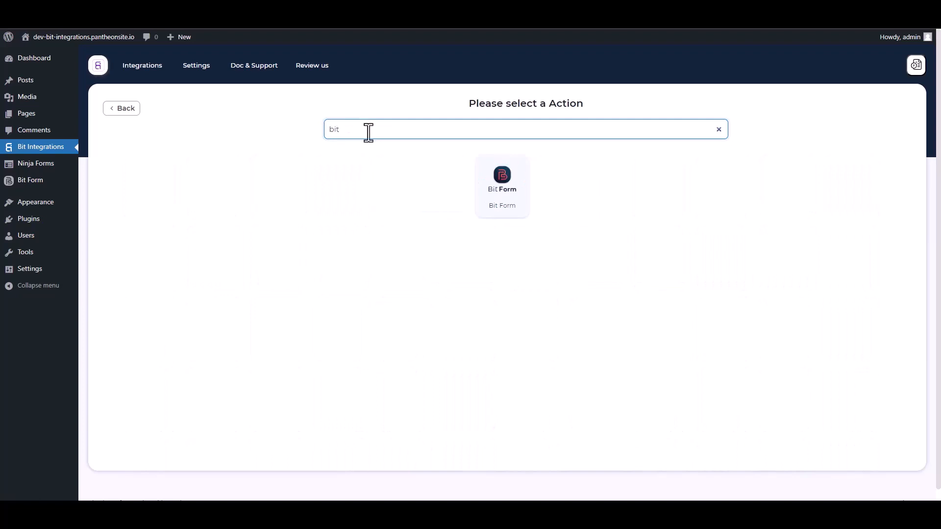
{"action": "left_click", "coordinate": [502, 180]}
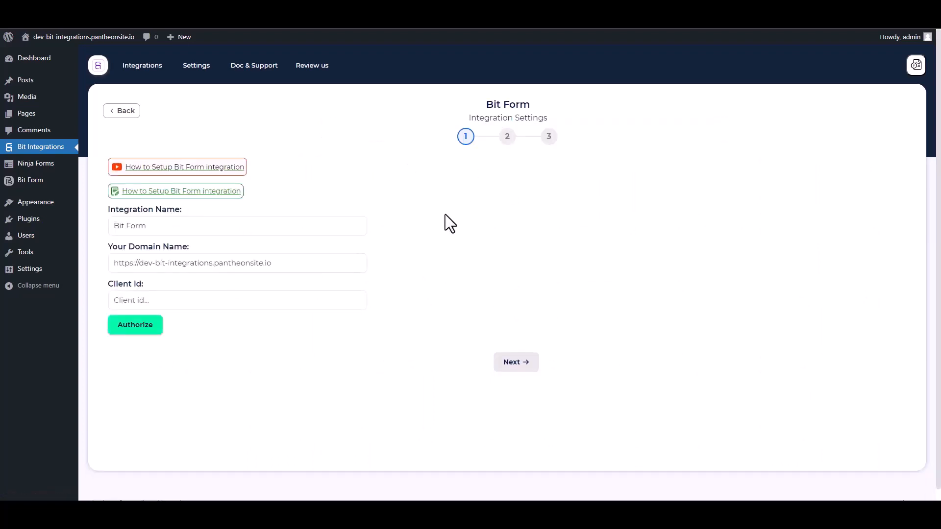
{"action": "left_click", "coordinate": [175, 300]}
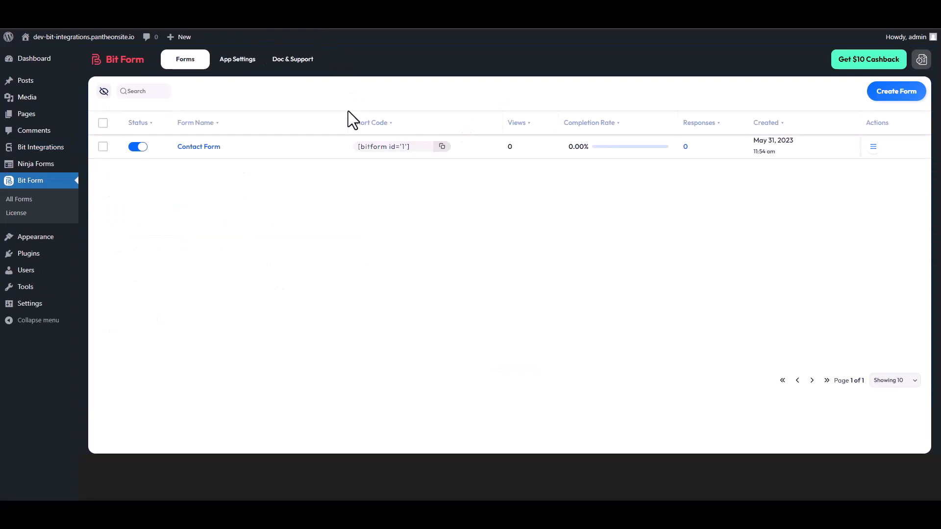
- Copy the API key from Bit Form's App Settings API page and save it
{"action": "left_click", "coordinate": [239, 62]}
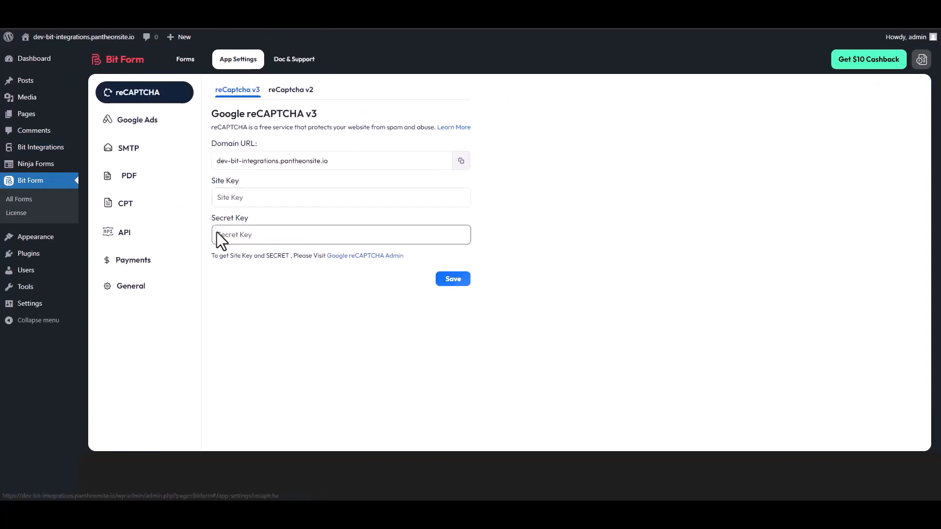
{"action": "left_click", "coordinate": [138, 242]}
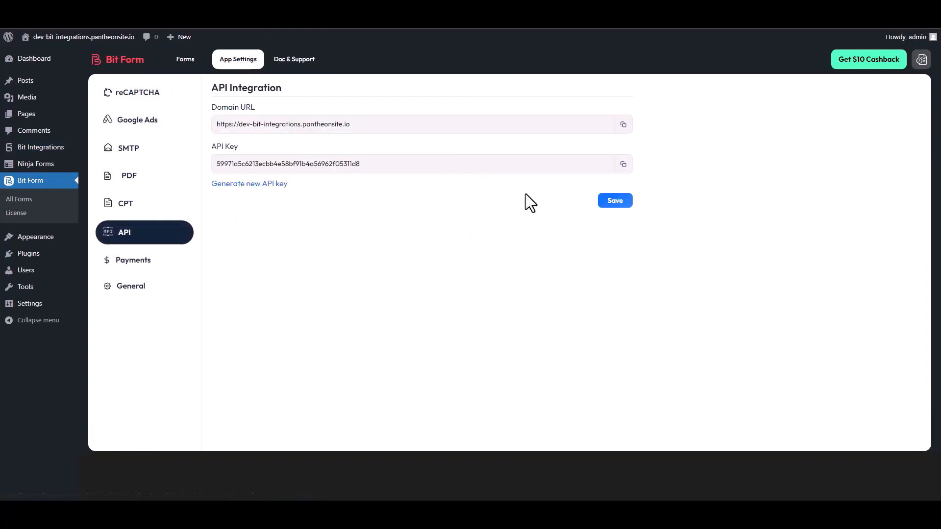
{"action": "left_click", "coordinate": [622, 164]}
{"action": "left_click", "coordinate": [615, 201]}
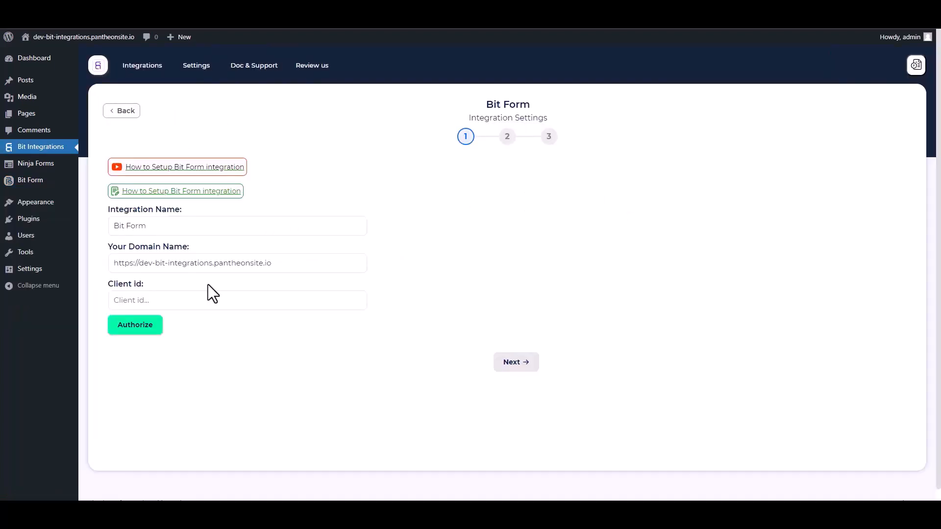
- Paste the API key as Client id, authorize Bit Form, and continue to form selection
{"action": "left_click", "coordinate": [169, 301]}
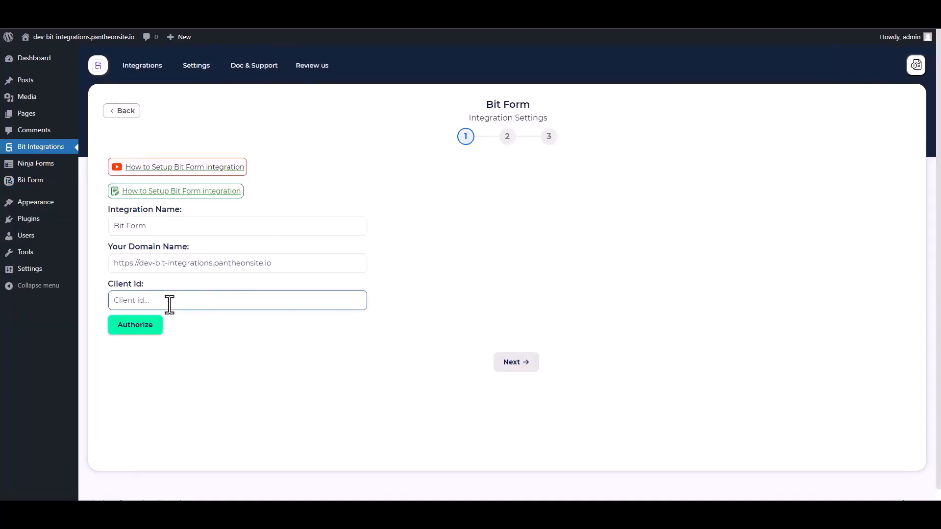
{"action": "key", "text": "ctrl+v"}
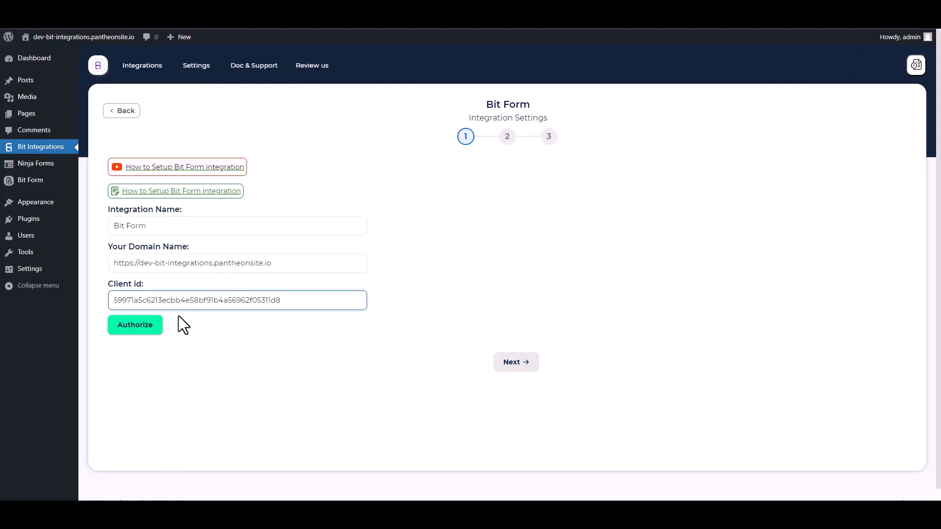
{"action": "left_click", "coordinate": [146, 328]}
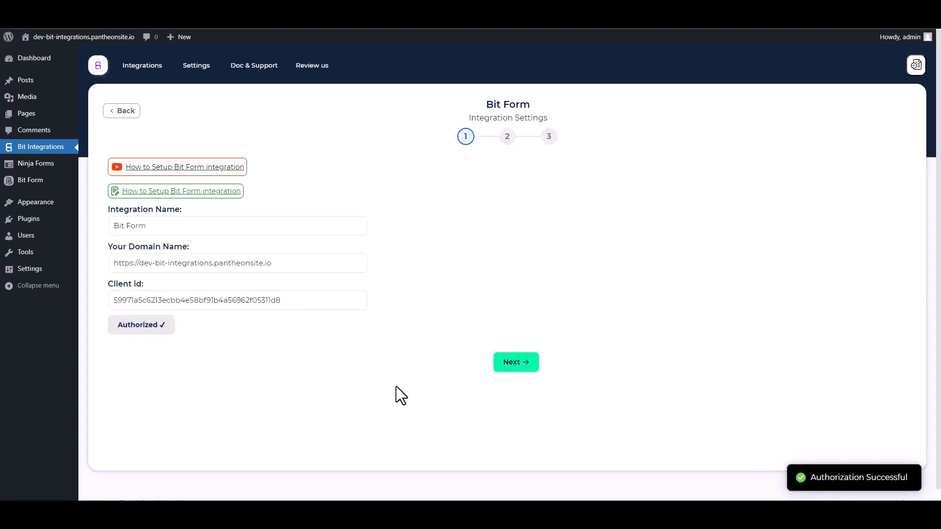
{"action": "left_click", "coordinate": [520, 374]}
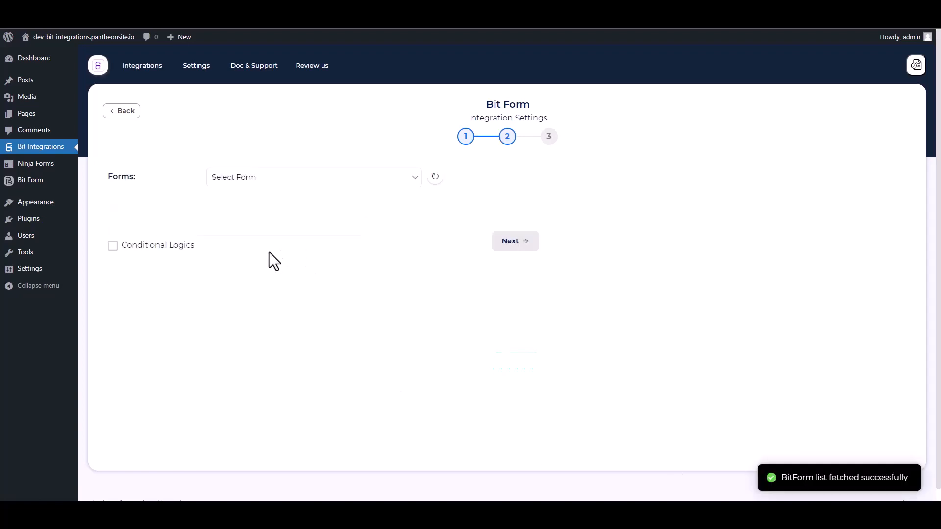
- Select Contact Form and map its Name and Email fields to the matching sources
{"action": "left_click", "coordinate": [286, 187]}
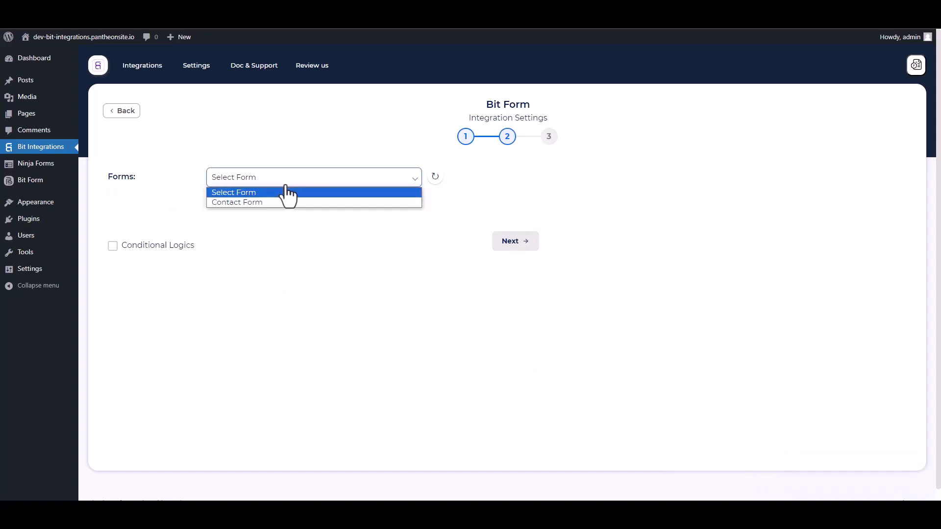
{"action": "left_click", "coordinate": [241, 201]}
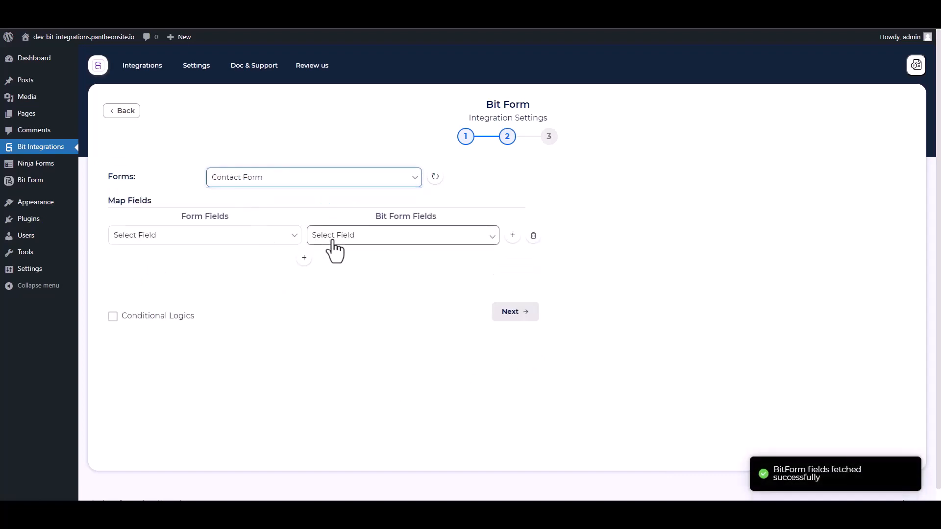
{"action": "left_click", "coordinate": [343, 236]}
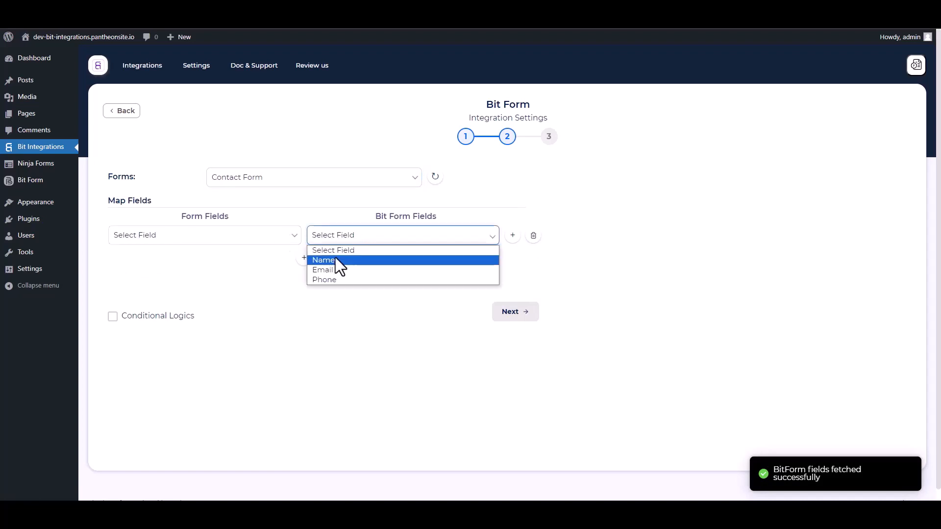
{"action": "left_click", "coordinate": [338, 258]}
{"action": "left_click", "coordinate": [254, 240]}
{"action": "left_click", "coordinate": [150, 270]}
{"action": "left_click", "coordinate": [304, 257]}
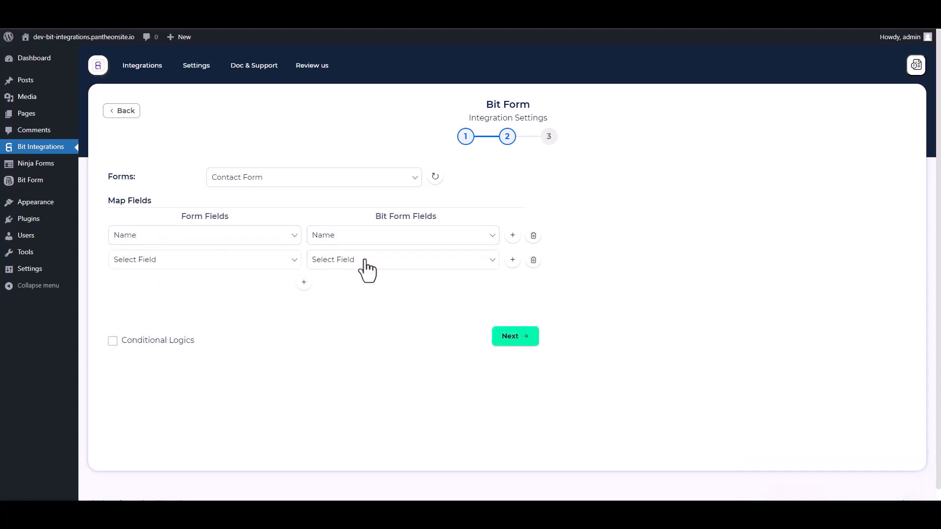
{"action": "left_click", "coordinate": [366, 262]}
{"action": "left_click", "coordinate": [330, 294]}
{"action": "left_click", "coordinate": [264, 260]}
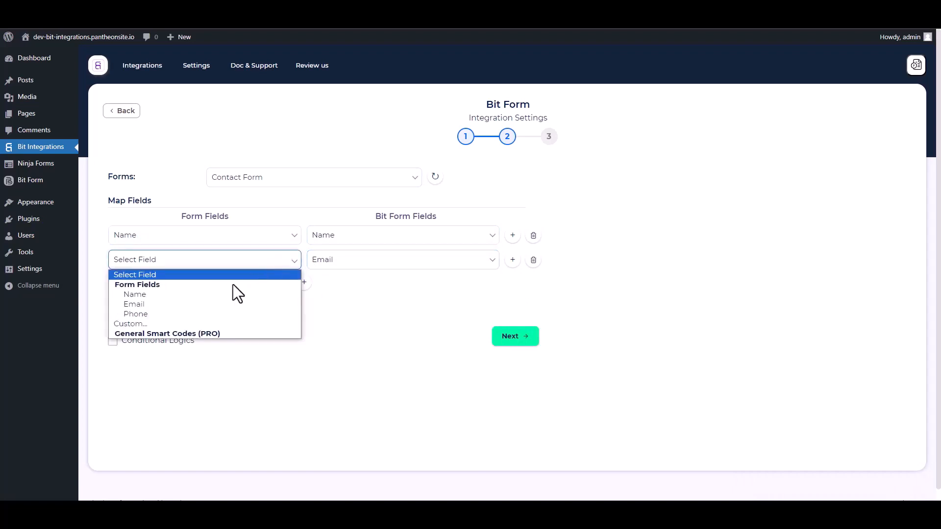
{"action": "left_click", "coordinate": [162, 303]}
- Add a third mapping for Phone, leave conditional logic off, and advance to the final step
{"action": "left_click", "coordinate": [303, 282]}
{"action": "left_click", "coordinate": [331, 286]}
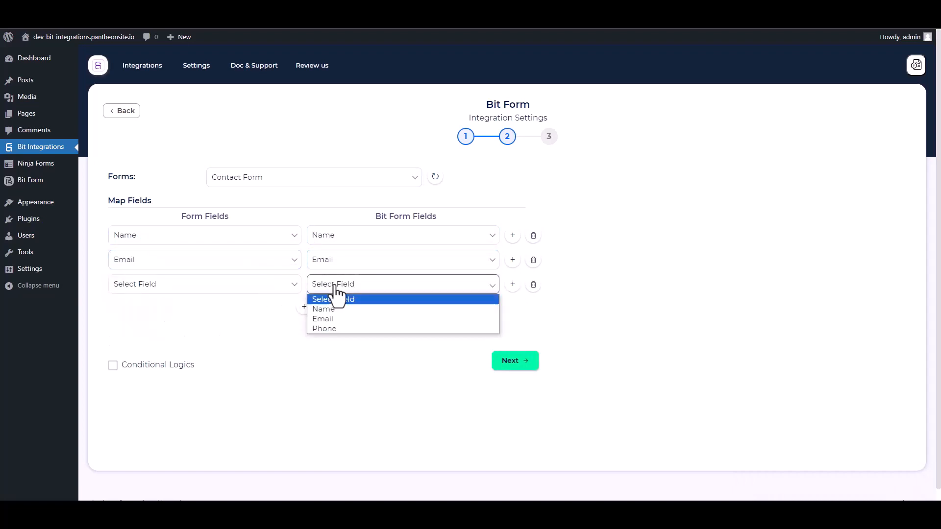
{"action": "left_click", "coordinate": [329, 319]}
{"action": "left_click", "coordinate": [324, 289]}
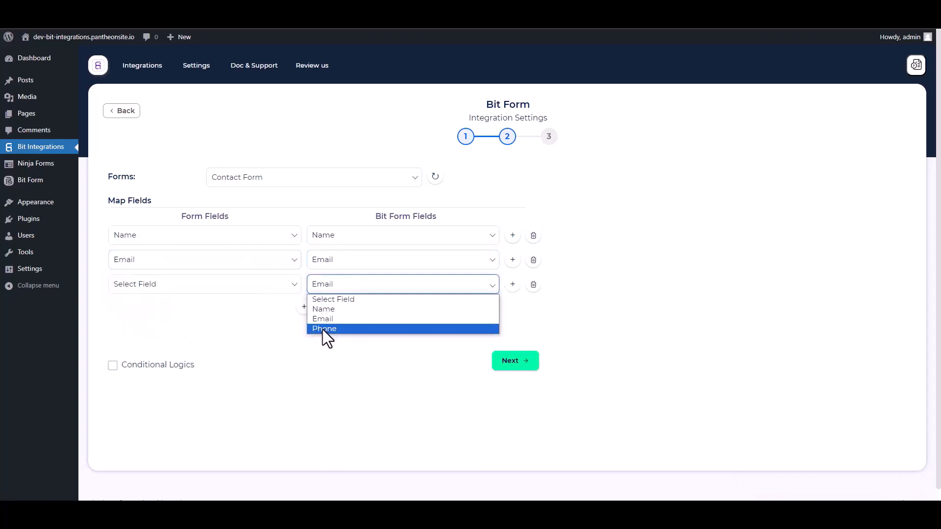
{"action": "left_click", "coordinate": [322, 330]}
{"action": "left_click", "coordinate": [248, 288]}
{"action": "left_click", "coordinate": [158, 339]}
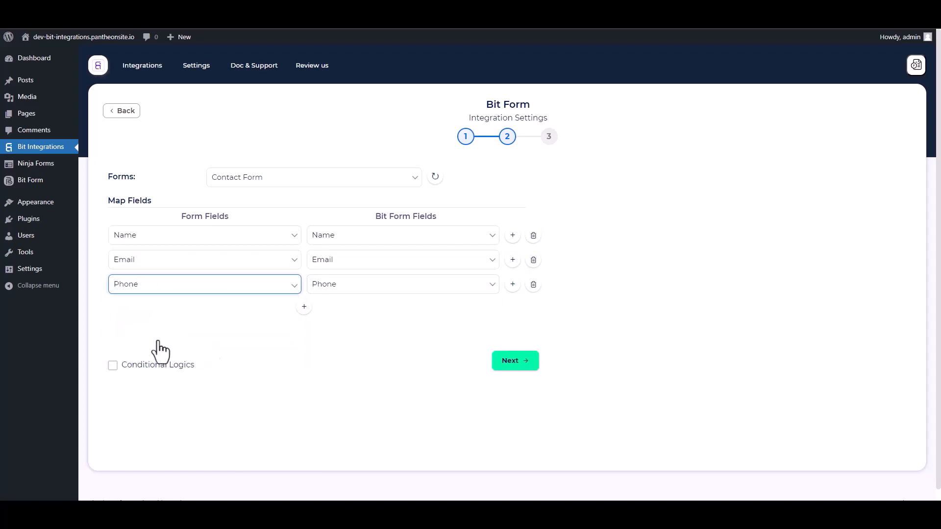
{"action": "left_click", "coordinate": [112, 365]}
{"action": "scroll", "coordinate": [309, 353], "scroll_direction": "down", "scroll_amount": 2}
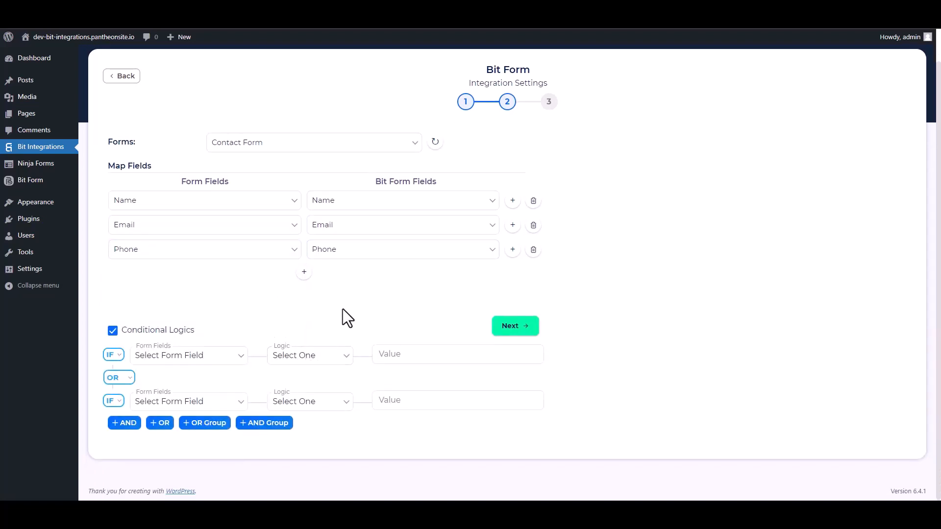
{"action": "left_click", "coordinate": [118, 332]}
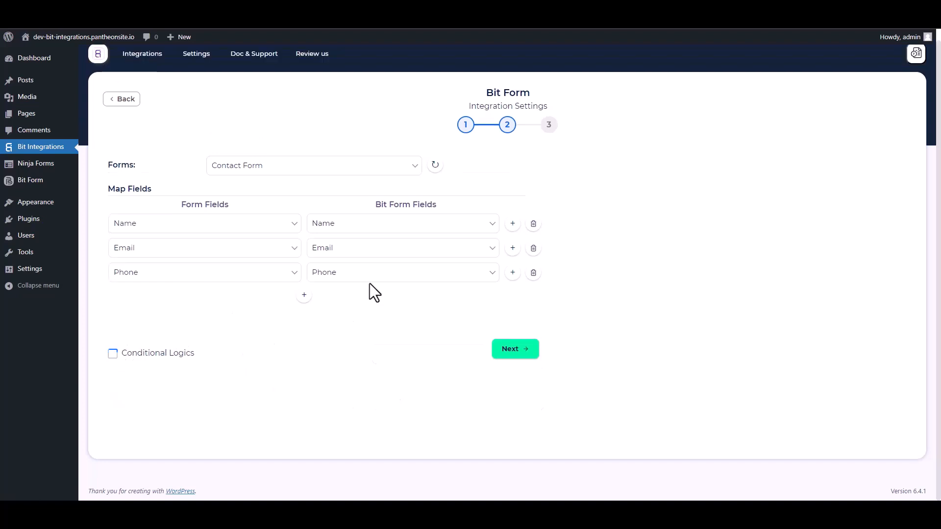
{"action": "left_click", "coordinate": [511, 351]}
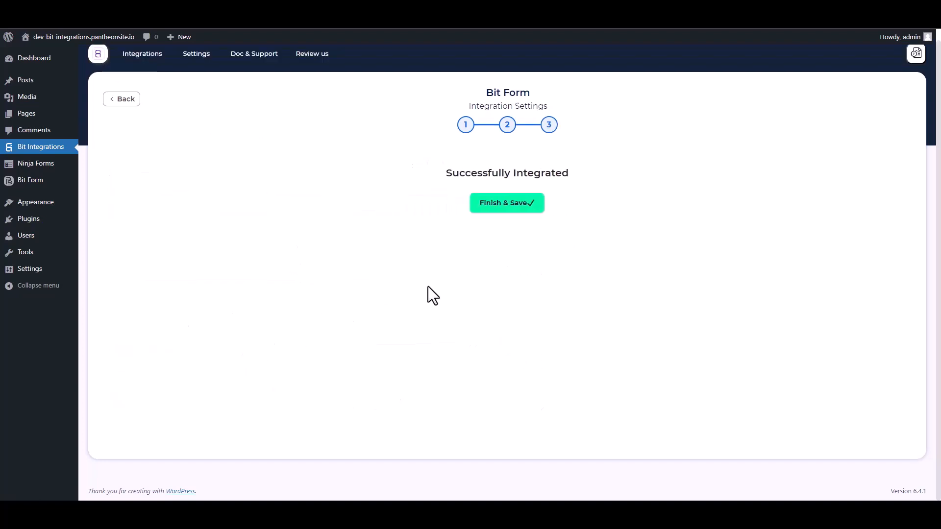
- Finish and save the Bit Form integration, then start a new Fluent Support ticket
{"action": "left_click", "coordinate": [498, 206]}
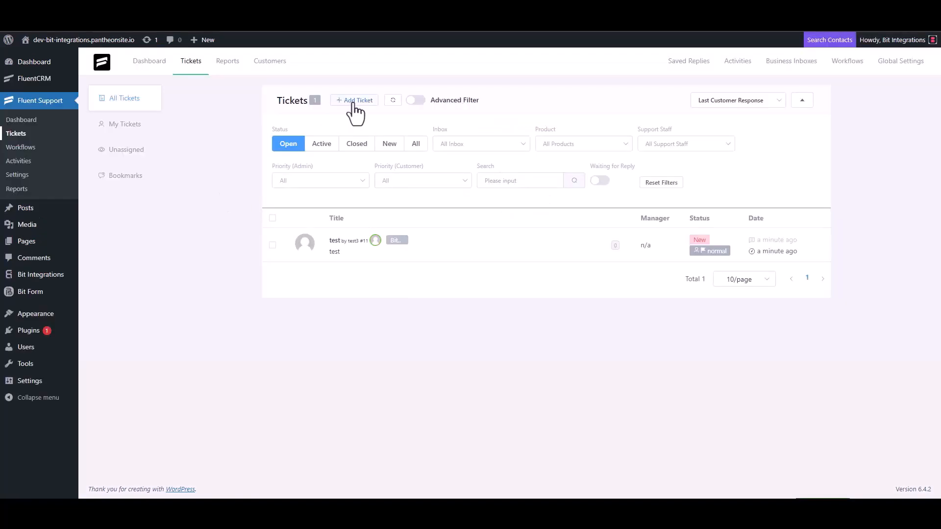
{"action": "left_click", "coordinate": [353, 101]}
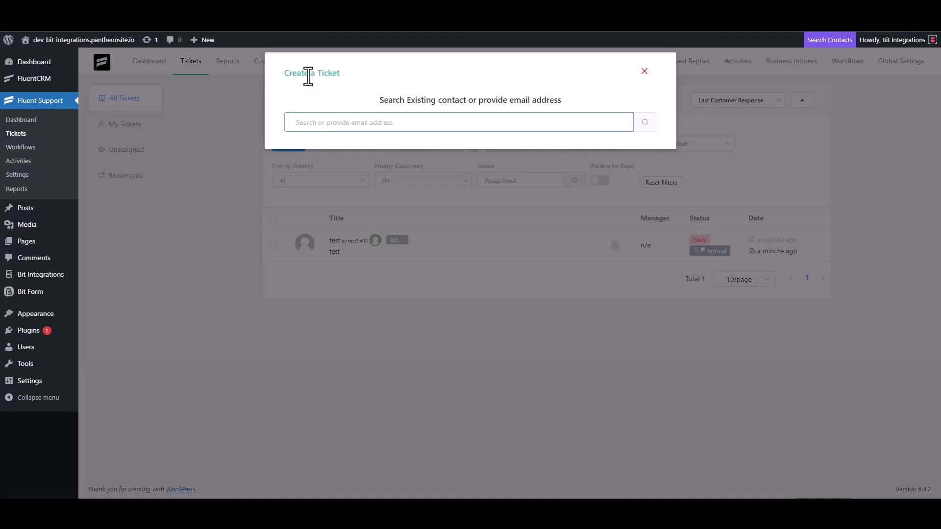
- Search existing contacts for the support e-mail address
{"action": "triple_click", "coordinate": [345, 122]}
{"action": "left_click", "coordinate": [376, 126]}
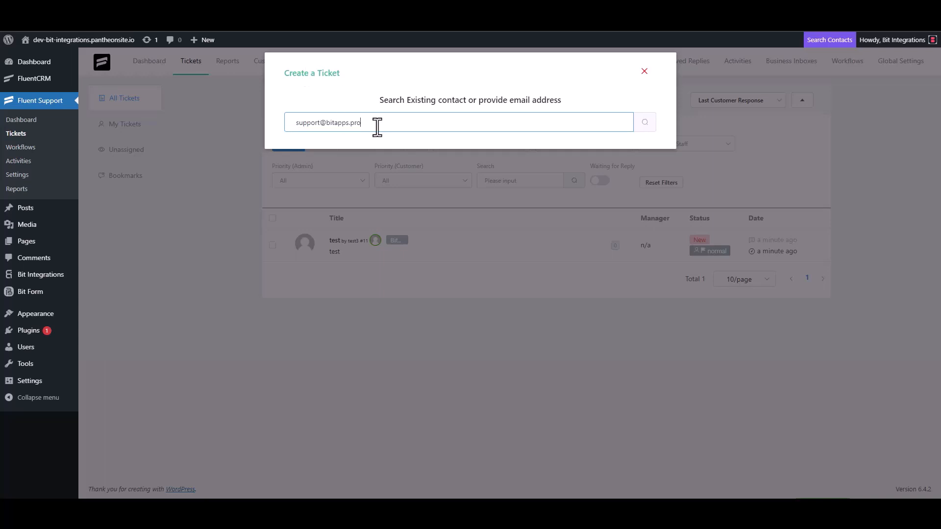
{"action": "left_click", "coordinate": [645, 122]}
- Create a new contact with first name 'Bit Integrations' and begin entering the support e-mail
{"action": "left_click", "coordinate": [296, 195]}
{"action": "left_click", "coordinate": [315, 192]}
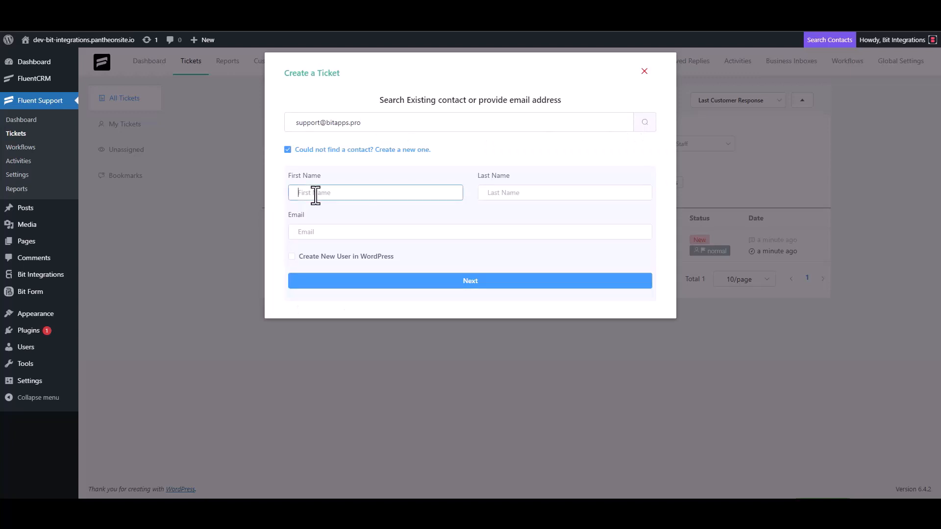
{"action": "type", "text": "Bit Integrations"}
{"action": "left_click", "coordinate": [326, 234]}
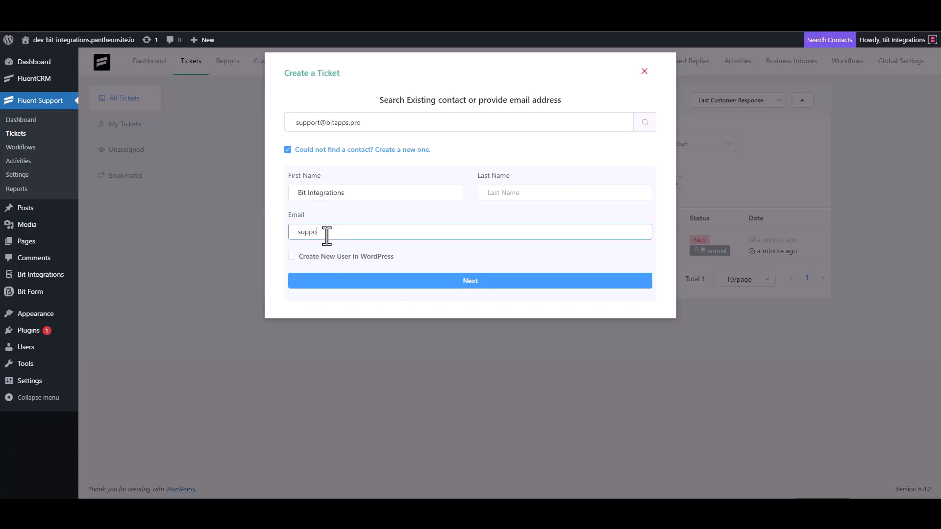
- Continue to the ticket details, entering and then deleting a trial 'test' subject
{"action": "left_click", "coordinate": [472, 286]}
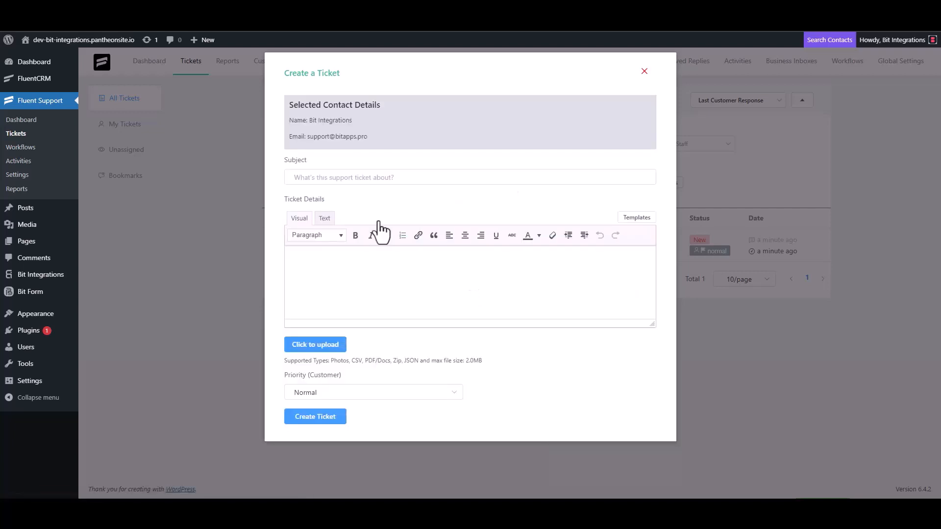
{"action": "left_click", "coordinate": [398, 177]}
{"action": "type", "text": "test"}
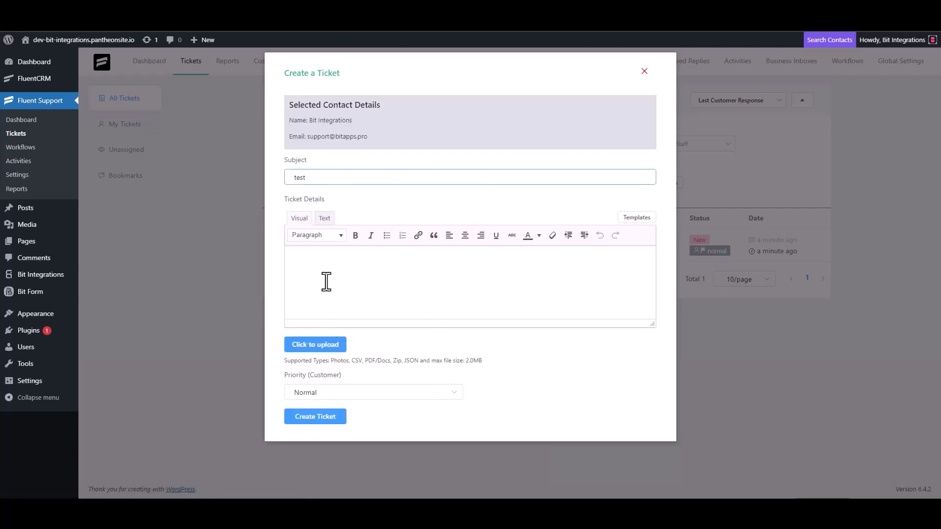
{"action": "left_click", "coordinate": [326, 281]}
{"action": "double_click", "coordinate": [305, 177]}
{"action": "key", "text": "BackSpace"}
{"action": "left_click", "coordinate": [299, 259]}
- Use 'Bit Integrations' for both ticket subject and details, then create the ticket
{"action": "left_click", "coordinate": [441, 172]}
{"action": "type", "text": "Bit Integrations"}
{"action": "triple_click", "coordinate": [356, 179]}
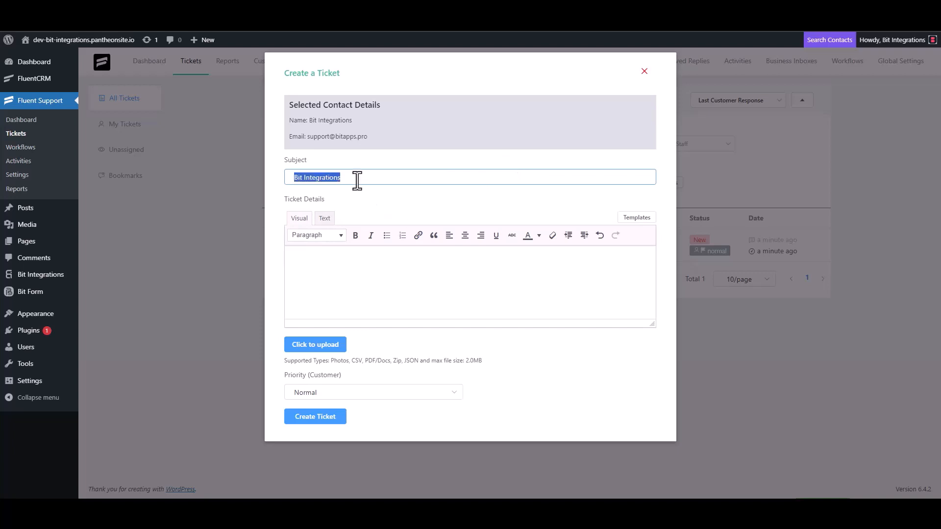
{"action": "type", "text": "Bit Integrations"}
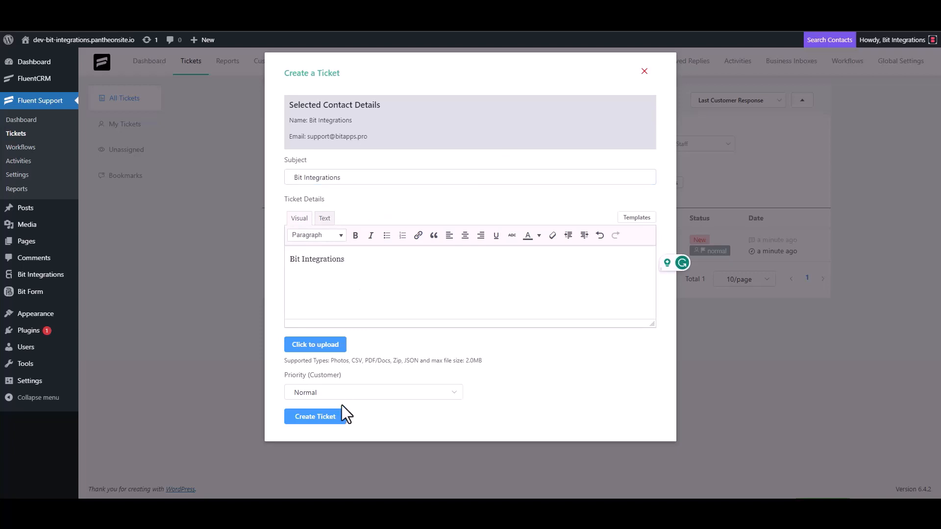
{"action": "left_click", "coordinate": [338, 415]}
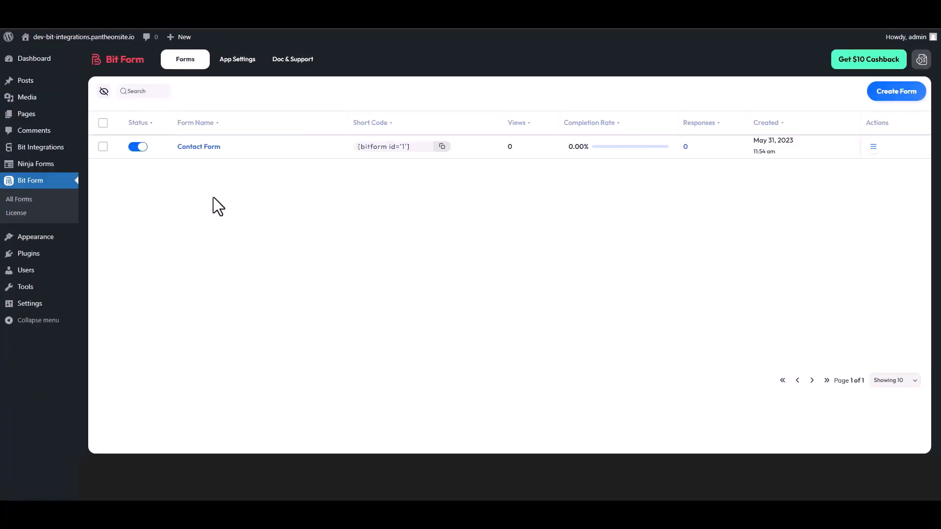
- Open the Contact Form's Responses from its Actions menu in Bit Form
{"action": "left_click", "coordinate": [874, 152]}
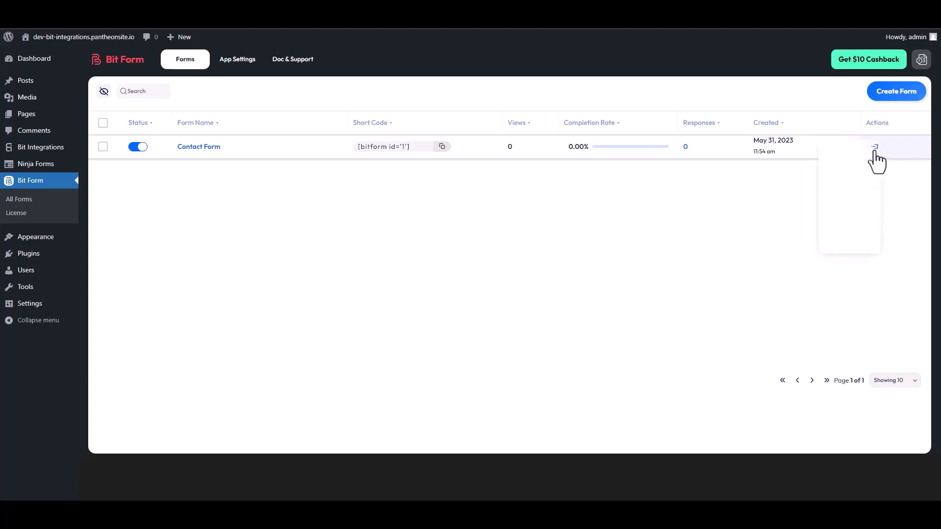
{"action": "left_click", "coordinate": [839, 181]}
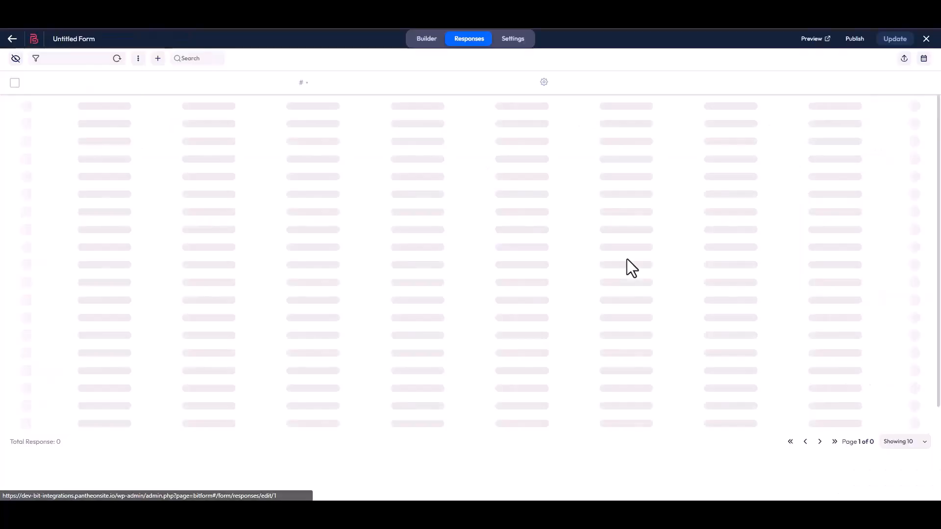